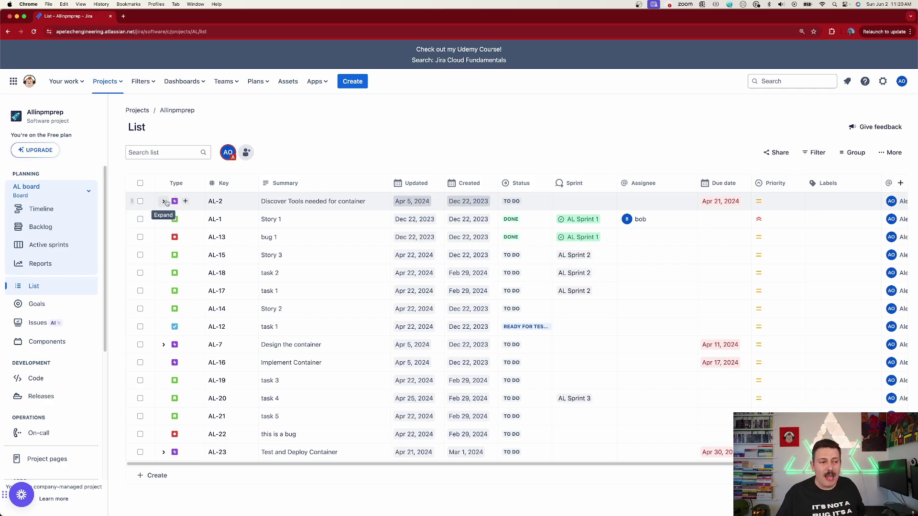
Expand the AL-2 epic and its child story AL-3 to see the nested issues
left_click(165, 201)
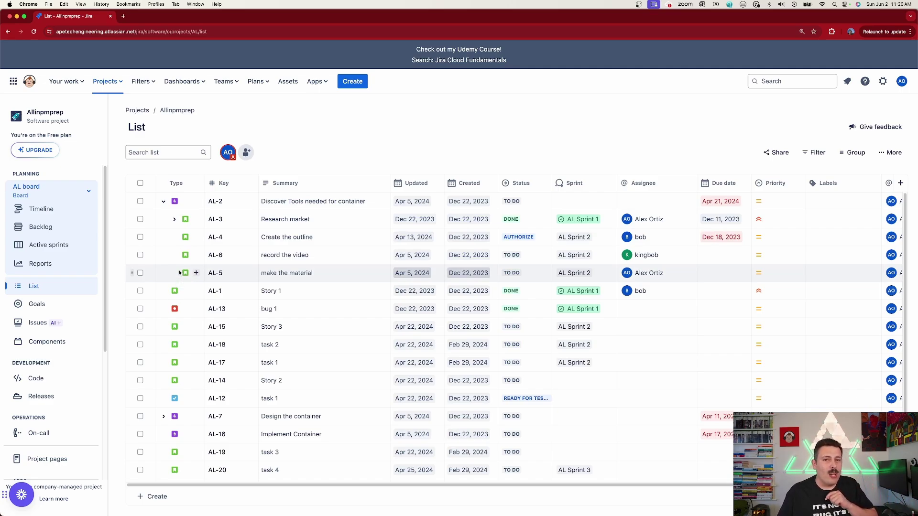
left_click(175, 222)
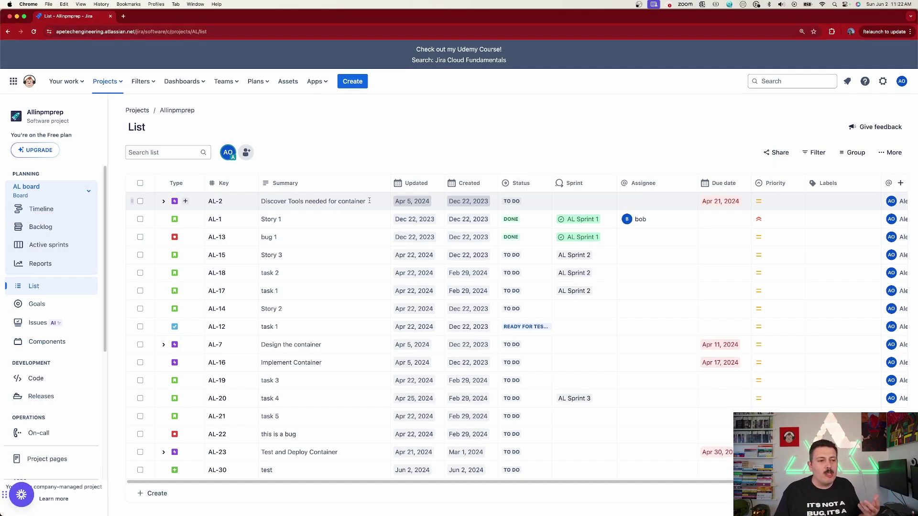
Put the AL-2 epic in AL Sprint 2 and assign it to yourself
left_click(579, 201)
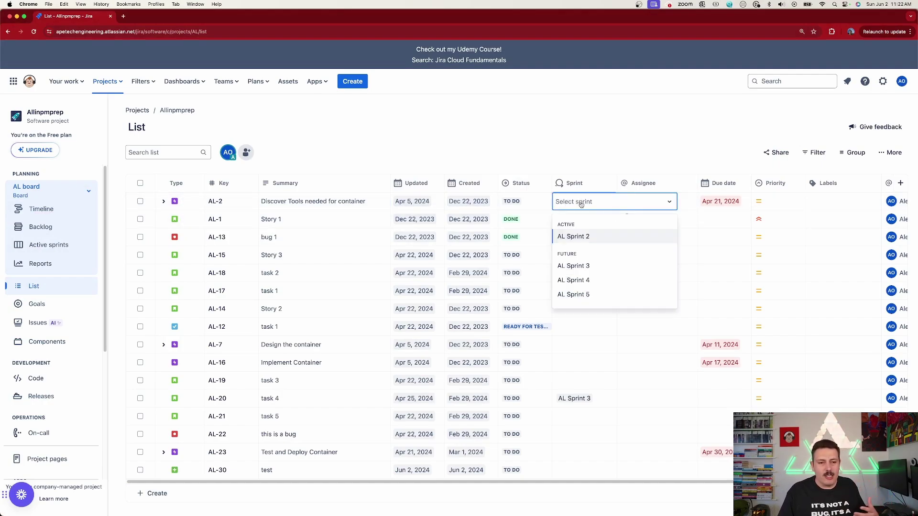
left_click(643, 201)
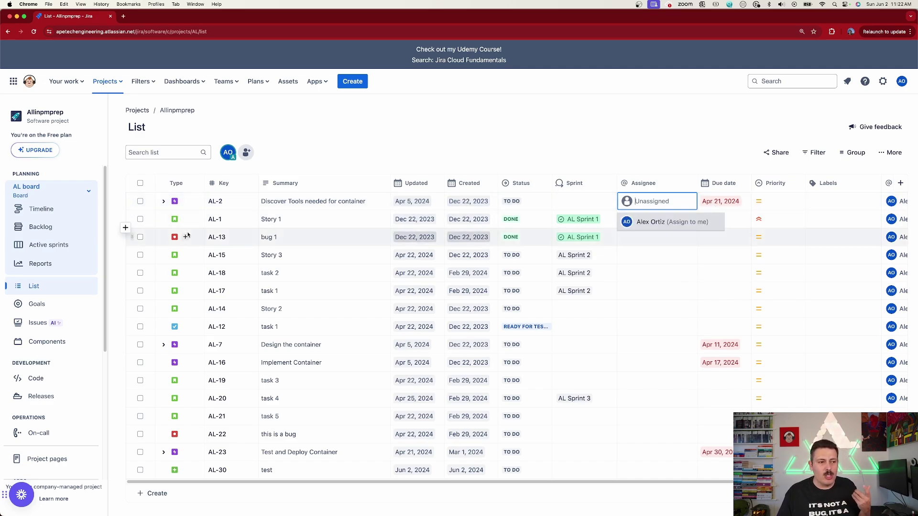
left_click(672, 222)
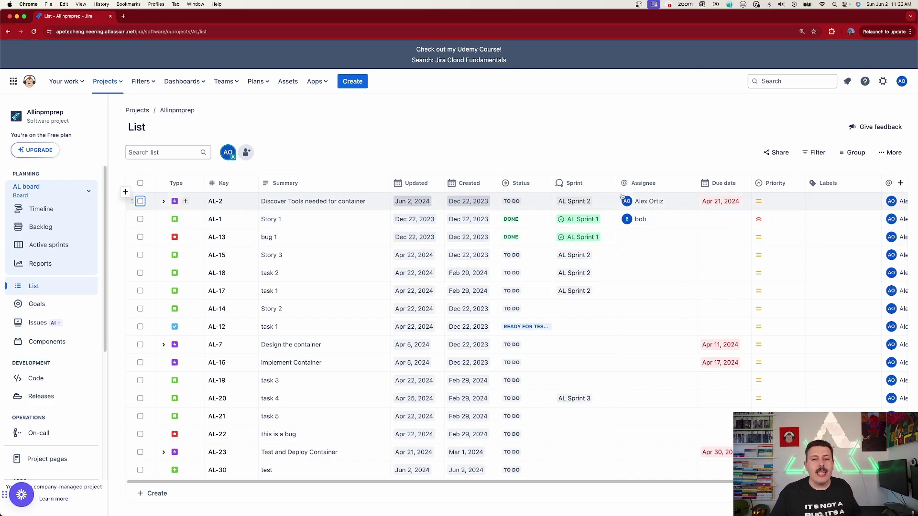
Search the list for "story 3" and clear the search text
left_click(173, 152)
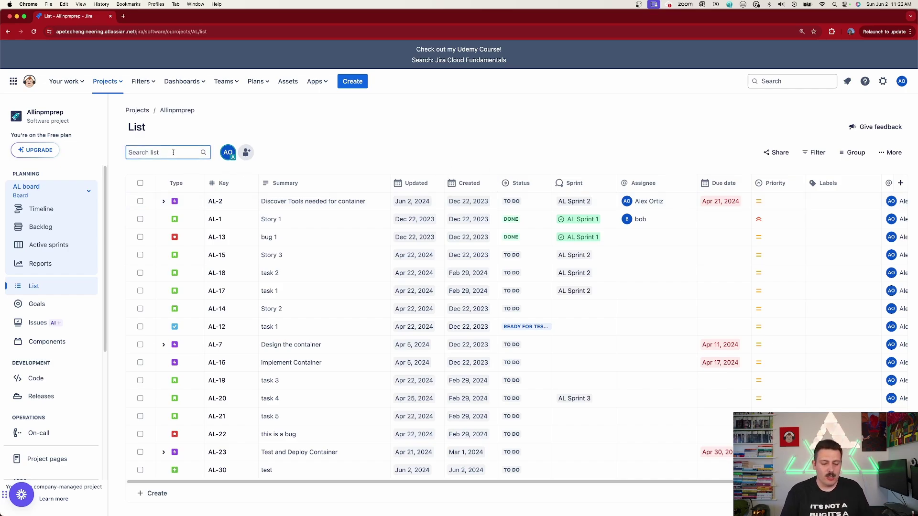
type("story 3")
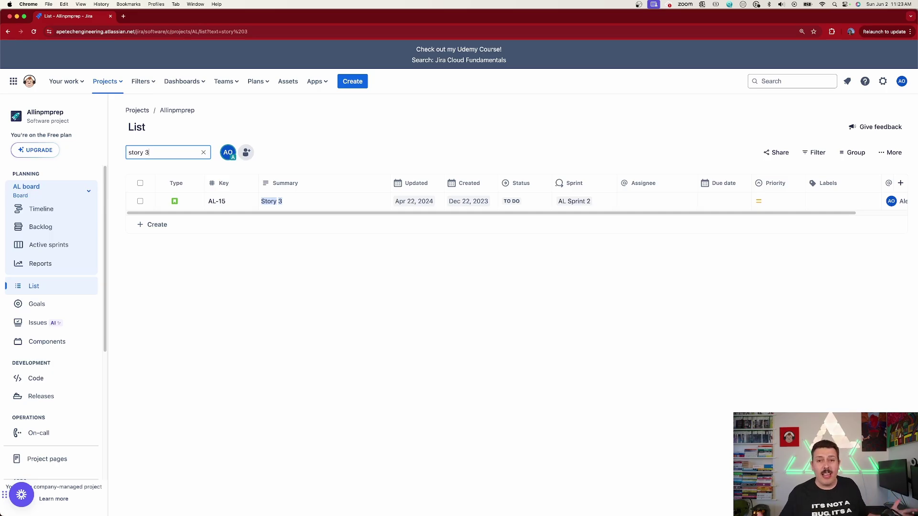
key("BackSpace")
key("BackSpace")
key("BackSpace")
key("BackSpace")
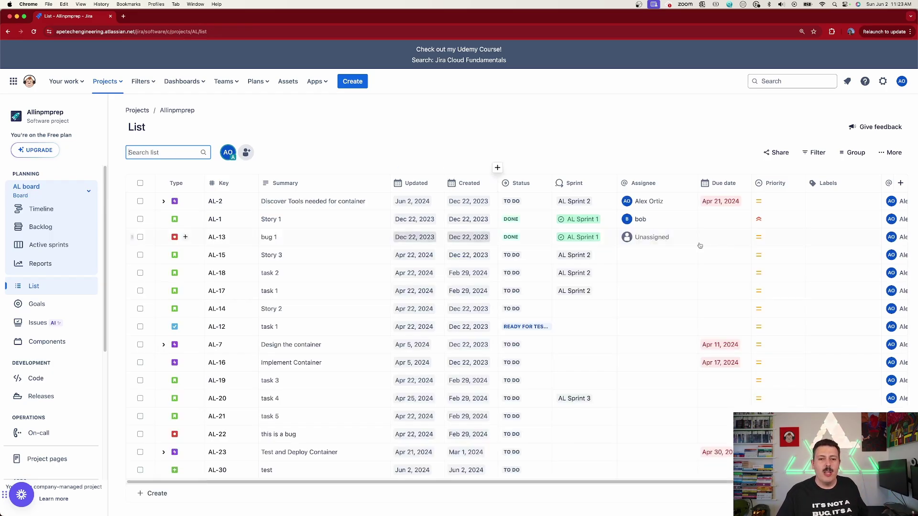
Review the filter criteria available for the list, from quick filters to sprint, status, updated date and story points
left_click(820, 156)
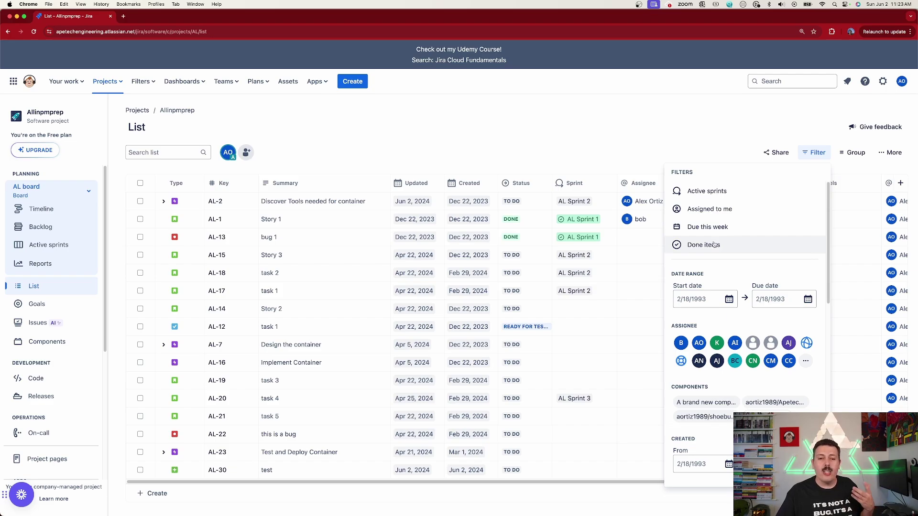
scroll(718, 251, "down", 10)
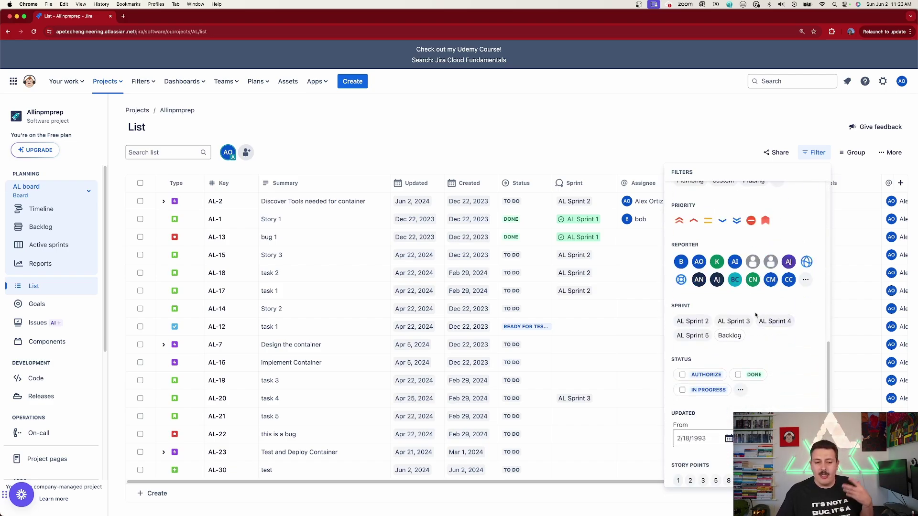
scroll(758, 317, "down", 3)
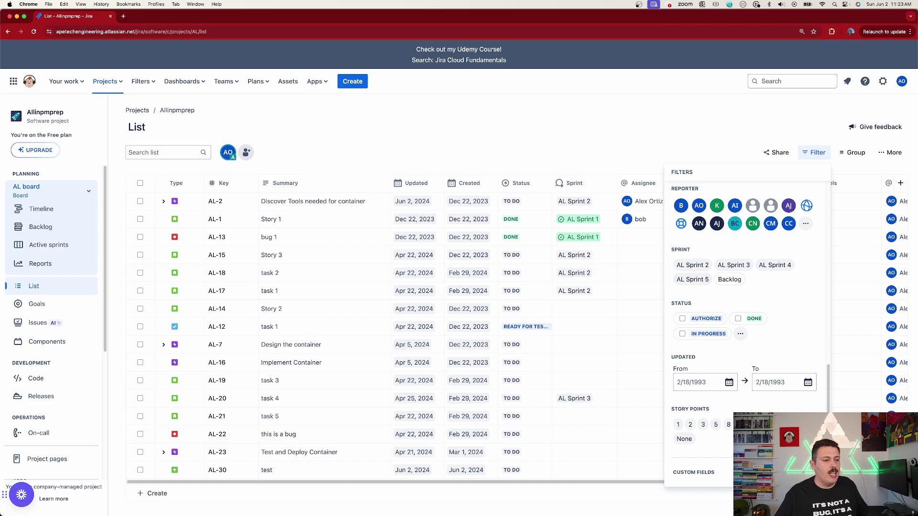
Open the project's Issues view, add Sprint as a filter criterion and view its sprint choices
left_click(43, 327)
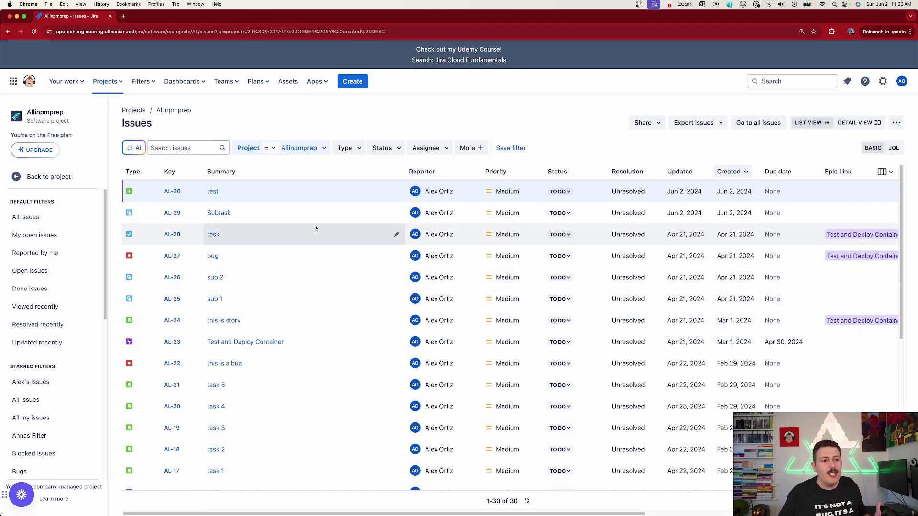
left_click(470, 148)
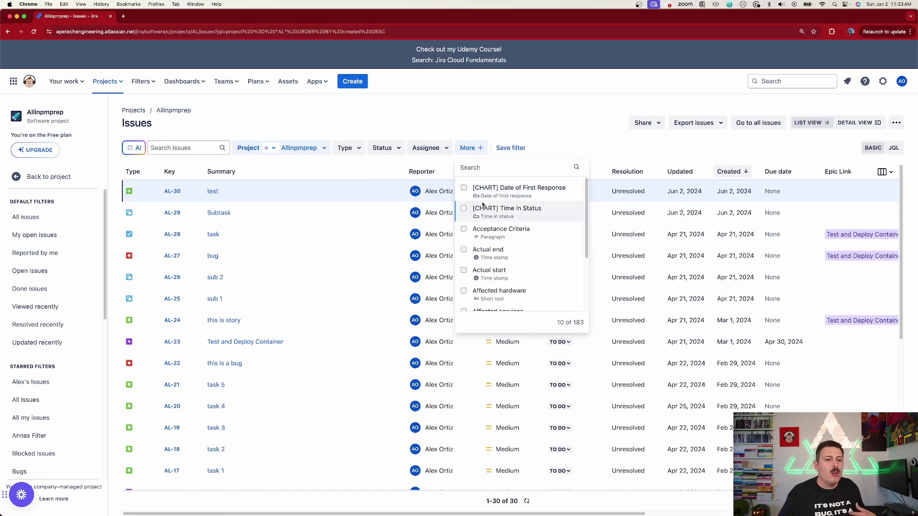
type("sprint")
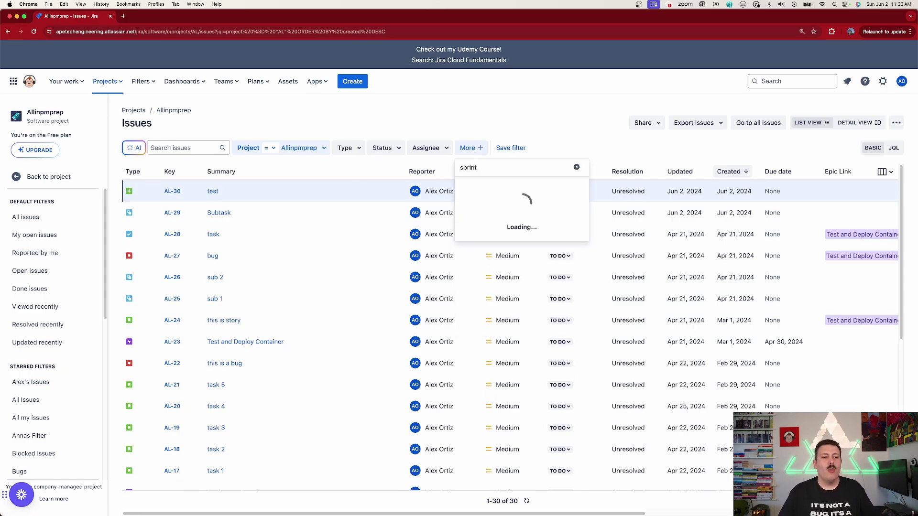
left_click(498, 189)
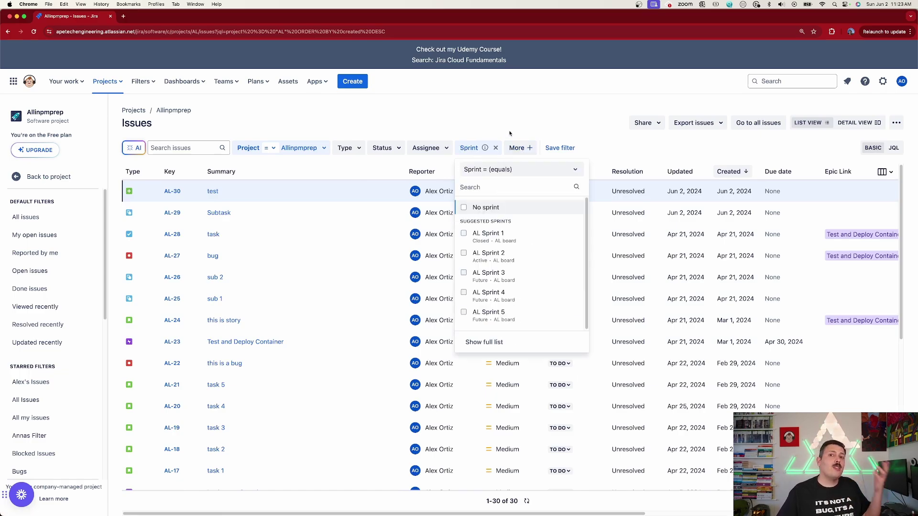
left_click(518, 114)
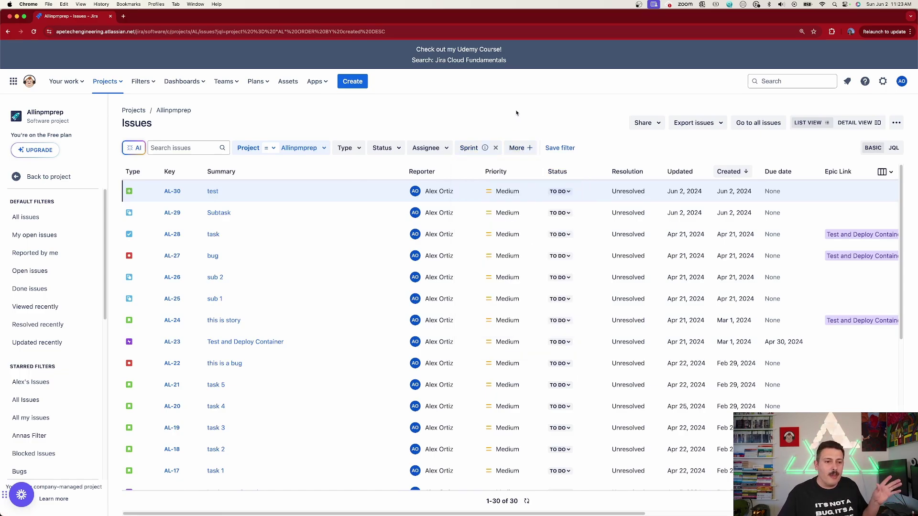
left_click(468, 148)
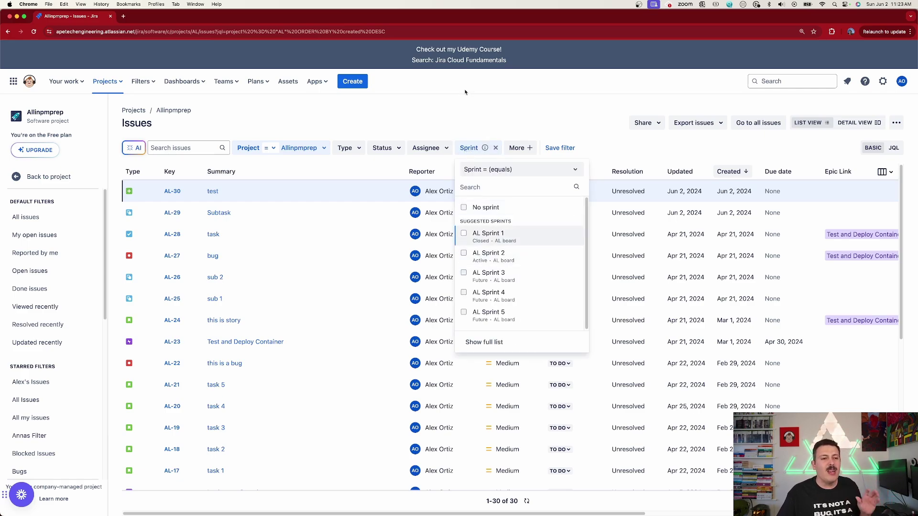
left_click(471, 111)
Return to the project's List view and filter it to items due this week
left_click(48, 176)
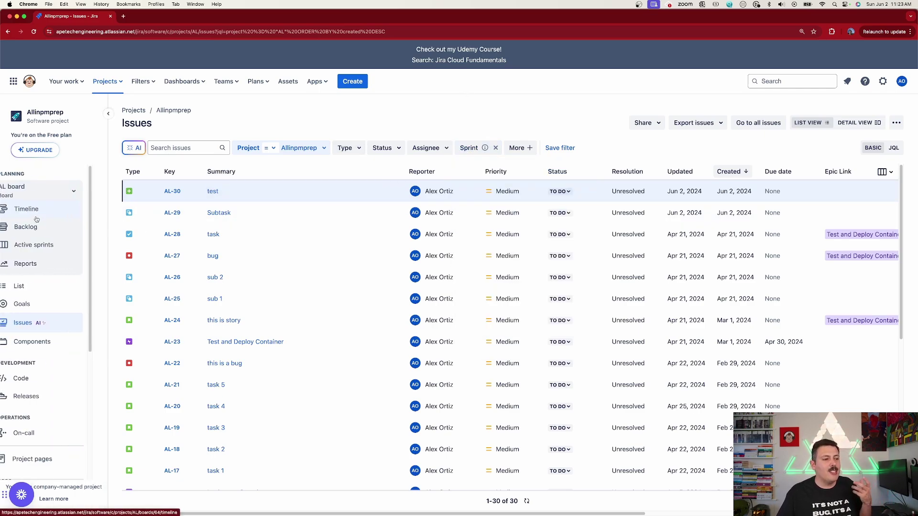
left_click(32, 288)
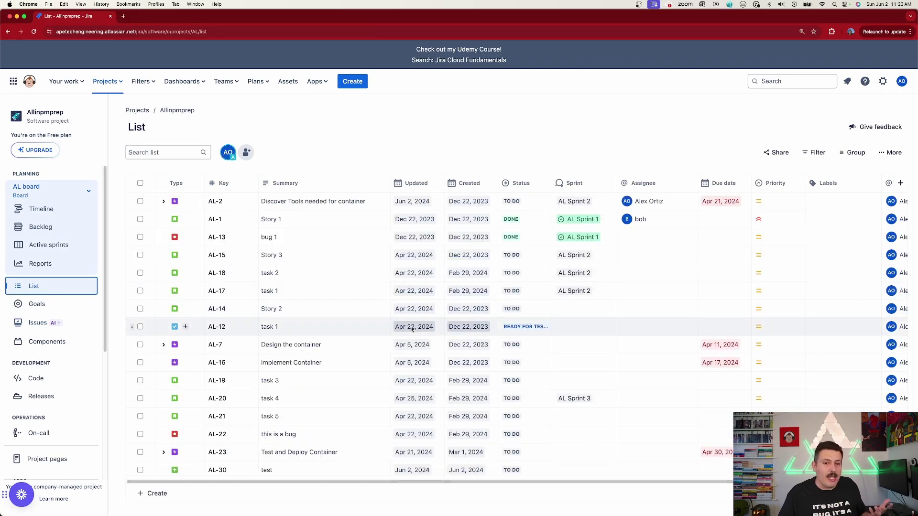
left_click(818, 154)
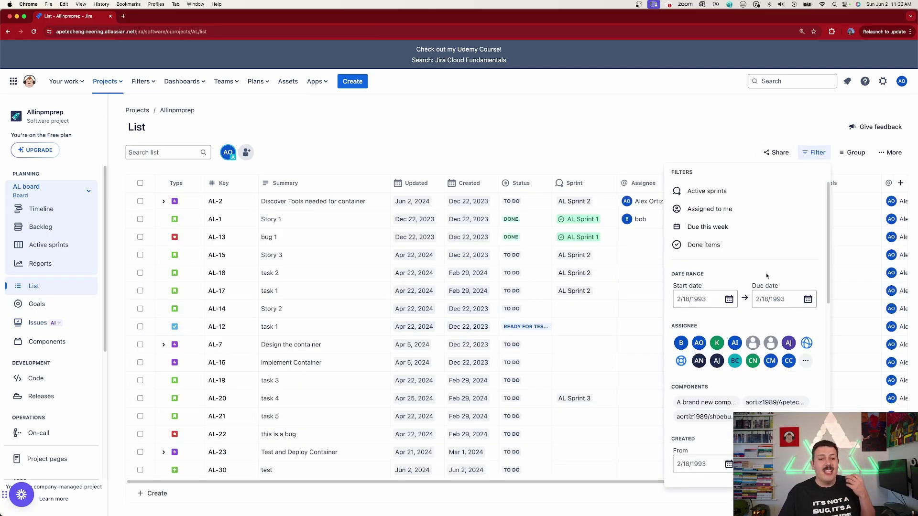
left_click(722, 229)
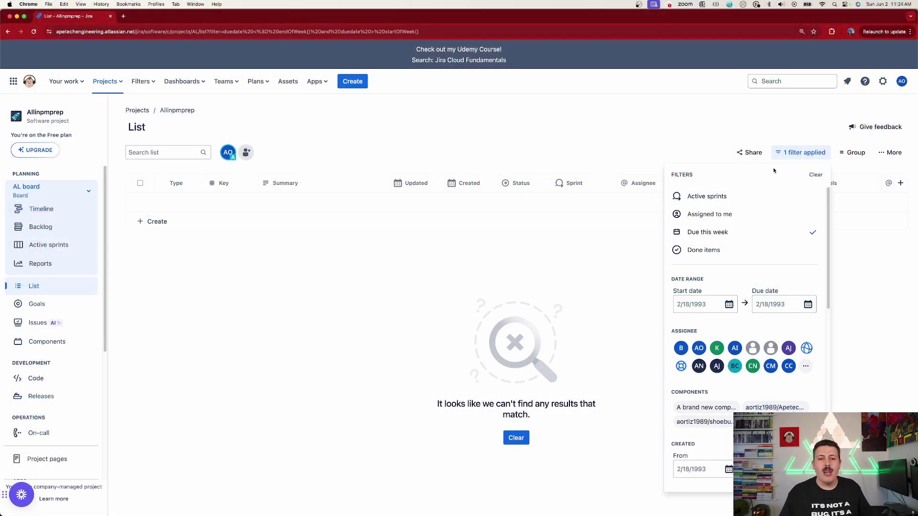
Look through the remaining filter criteria and clear the filter applied to the list
scroll(767, 344, "down", 5)
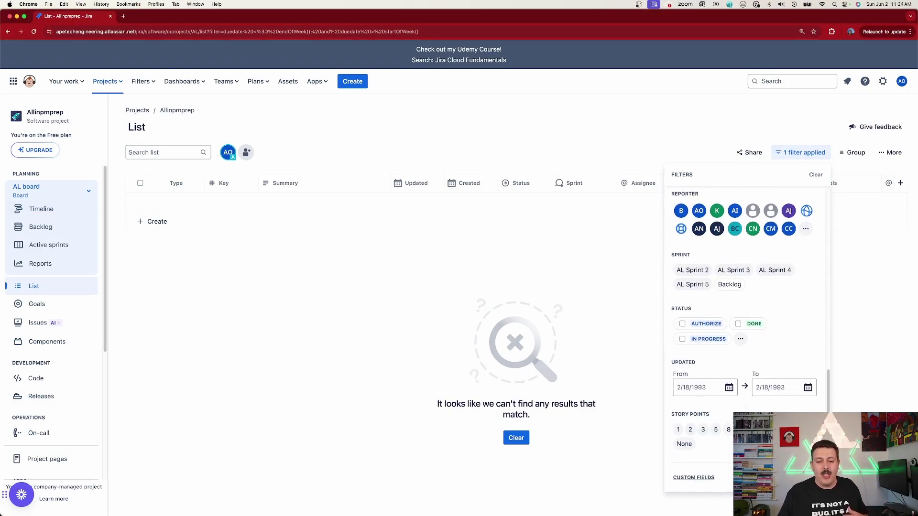
scroll(744, 318, "down", 2)
scroll(743, 318, "up", 6)
scroll(743, 318, "up", 3)
left_click(815, 174)
left_click(813, 152)
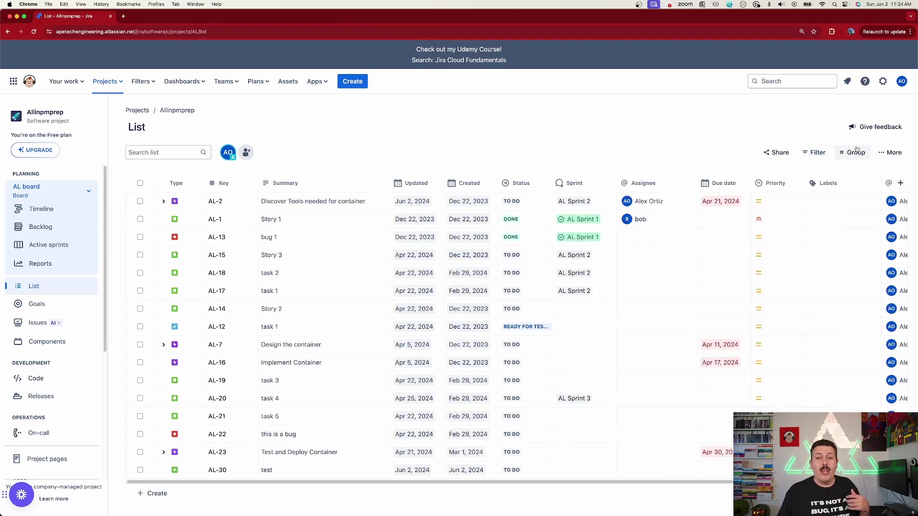
Group the list by Status, and switch the grouping to Sprint
left_click(856, 153)
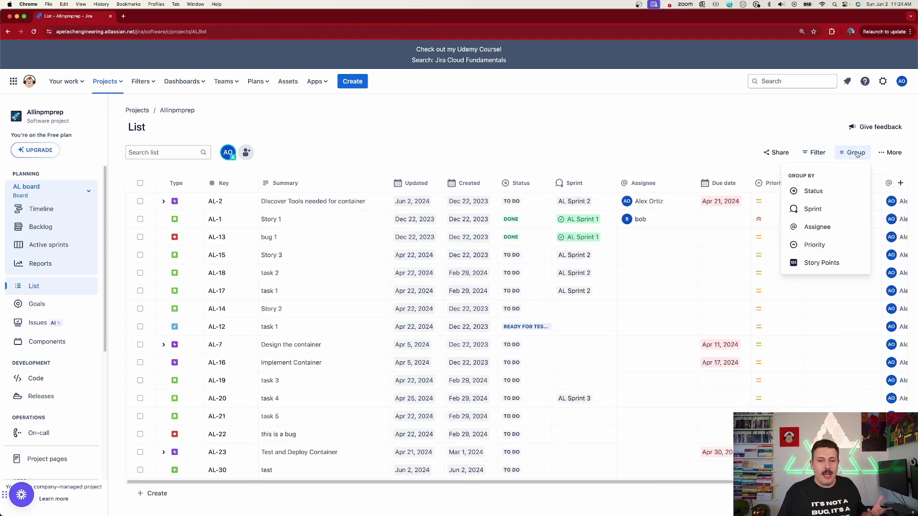
left_click(813, 192)
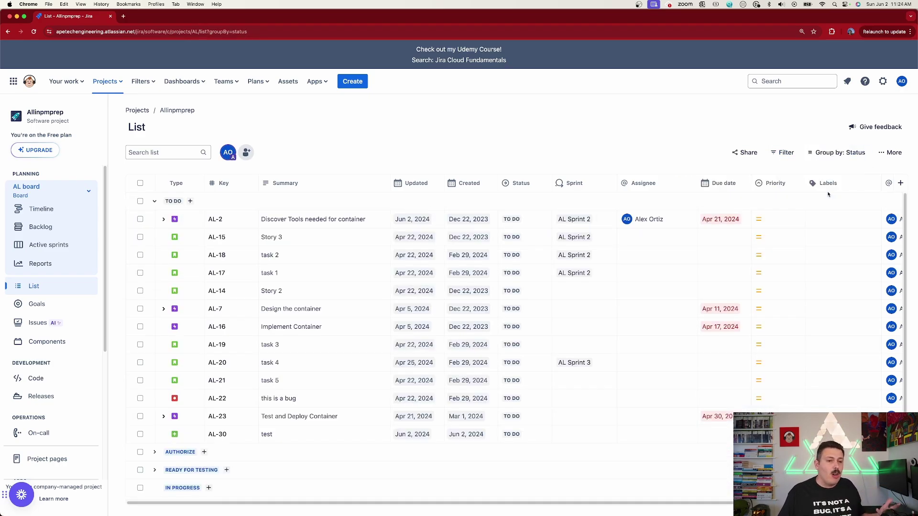
left_click(854, 153)
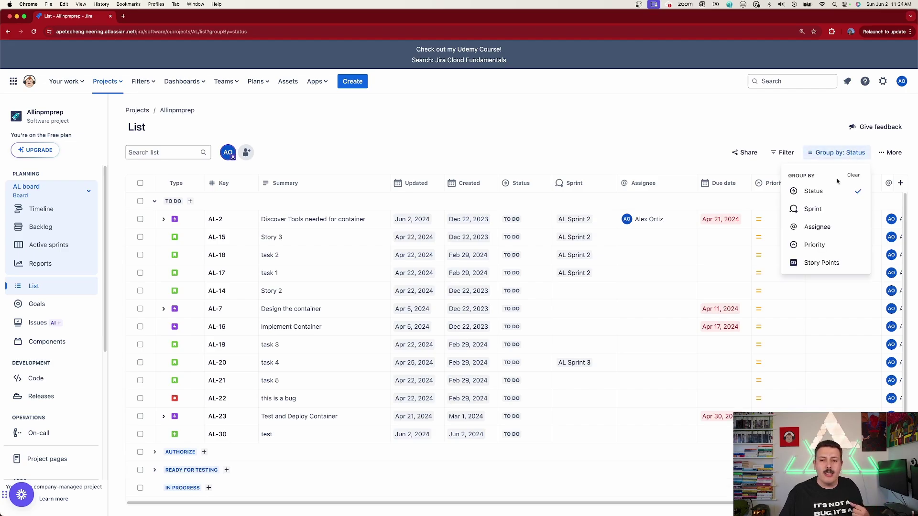
left_click(819, 213)
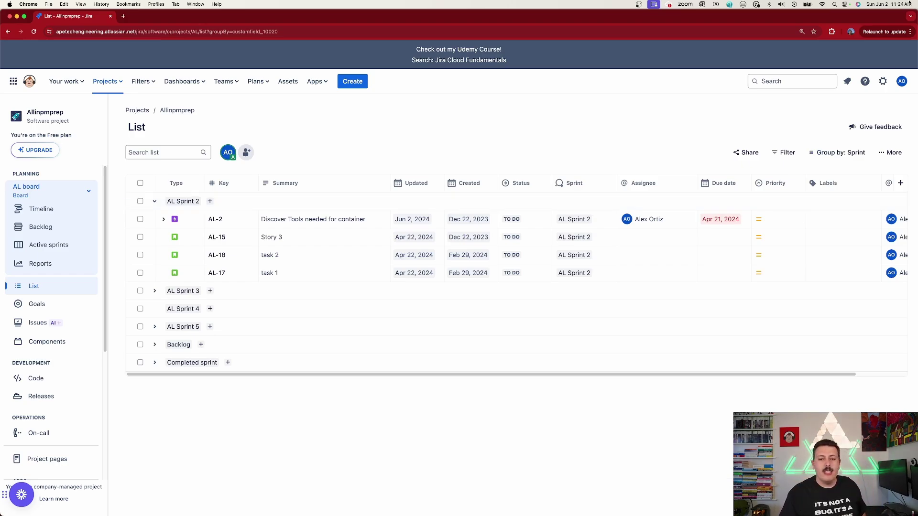
Expand and collapse the AL Sprint 3 group, and collapse the AL Sprint 2 group
left_click(154, 291)
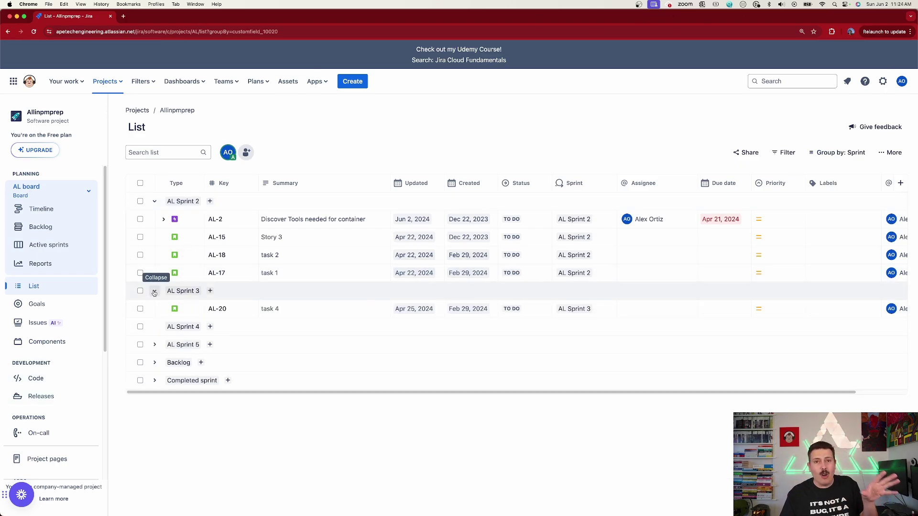
left_click(155, 291)
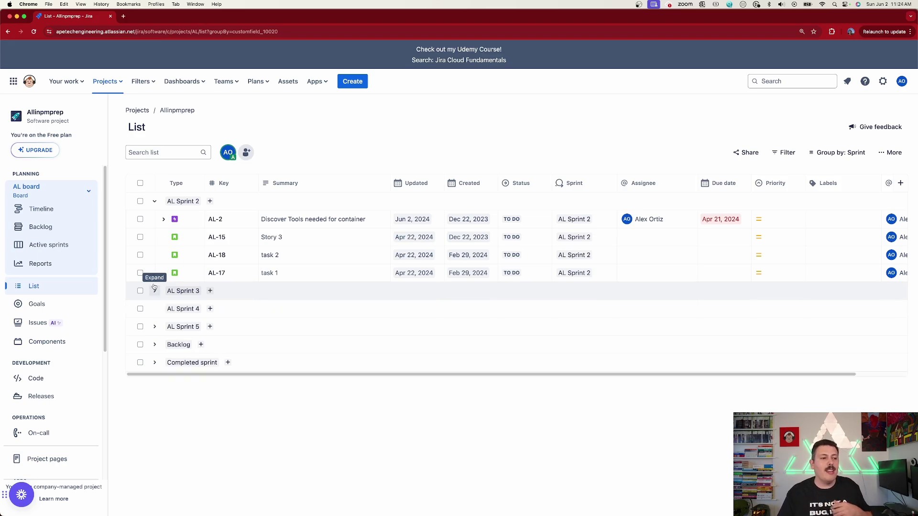
left_click(153, 201)
Change the list's grouping to Assignee
left_click(837, 152)
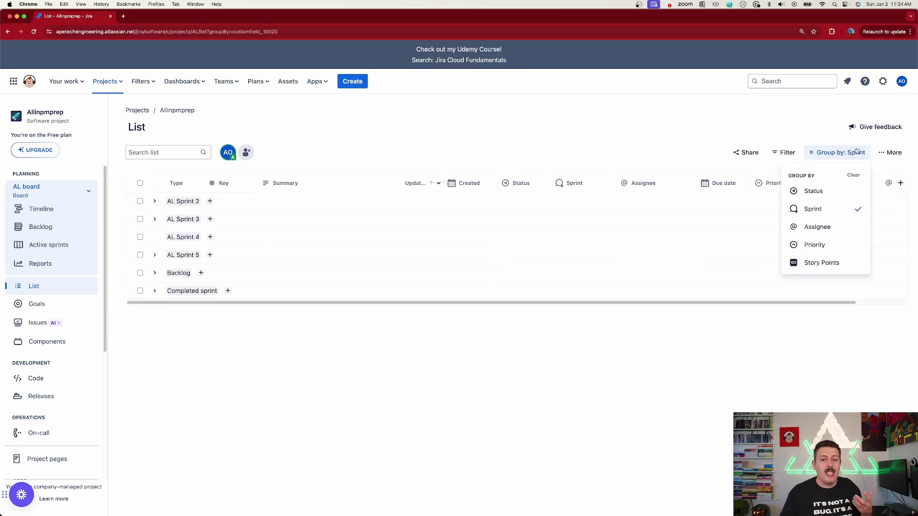
left_click(827, 231)
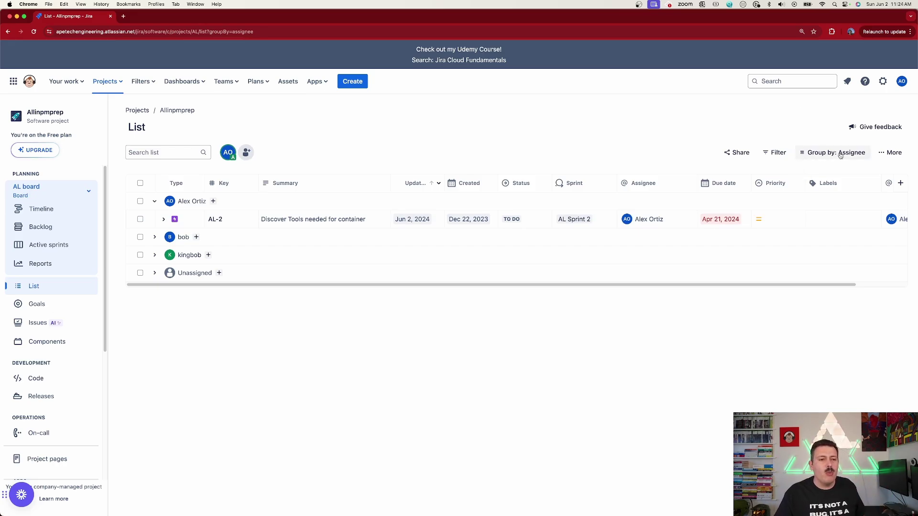
Use the view options to expand all items in the list and collapse them all again
left_click(880, 154)
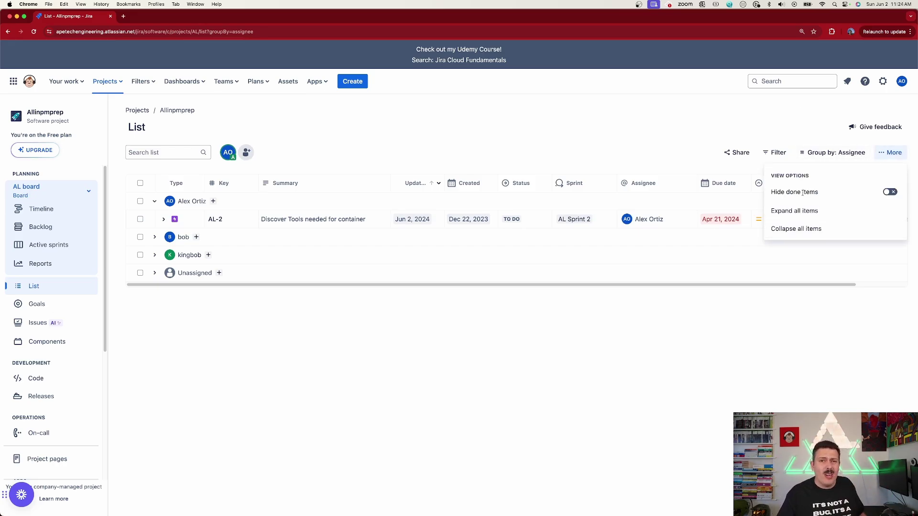
left_click(803, 212)
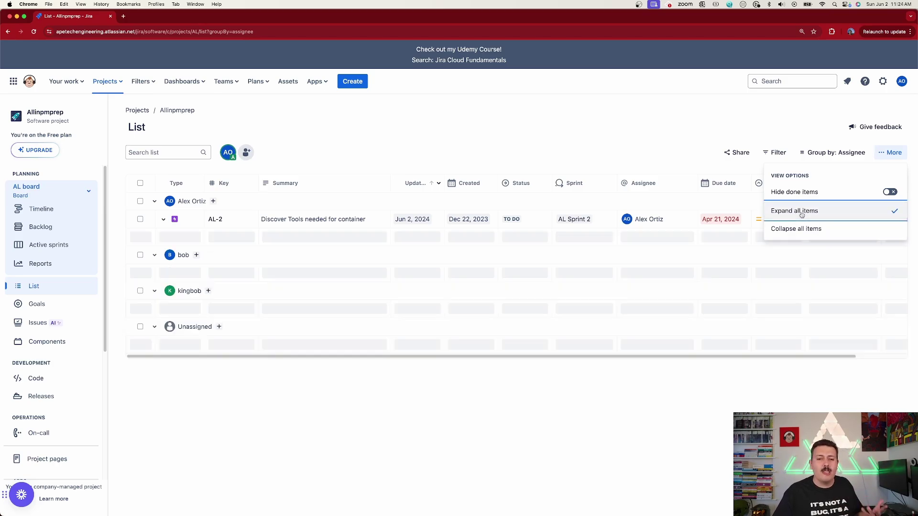
left_click(803, 228)
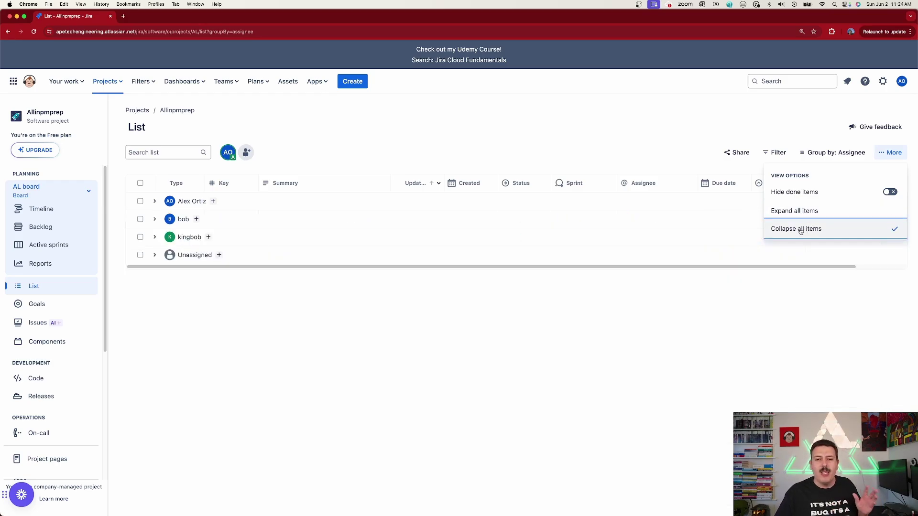
left_click(883, 153)
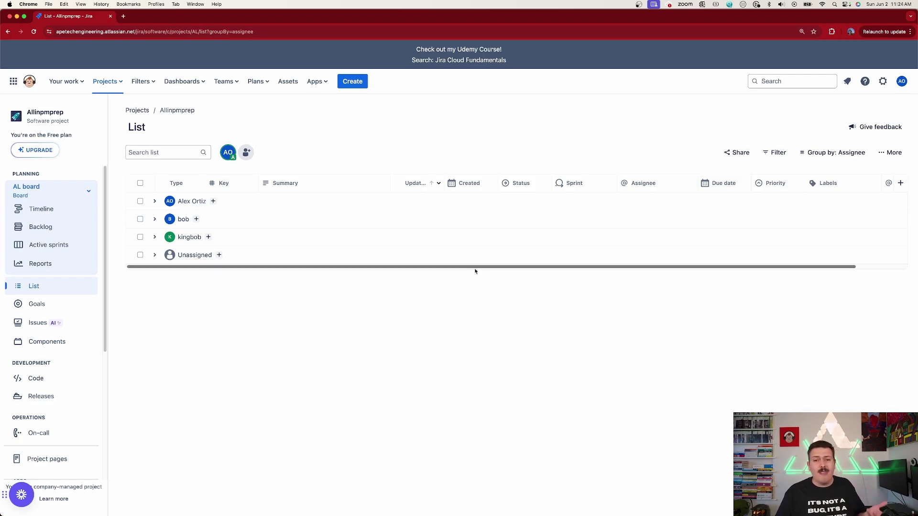
Browse the available fields and add a Comments column to the list
left_click(901, 184)
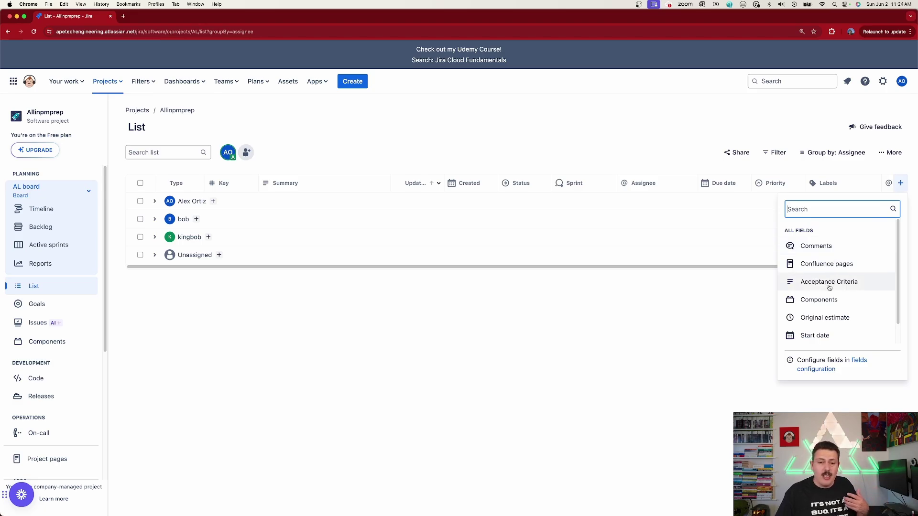
scroll(825, 306, "down", 1)
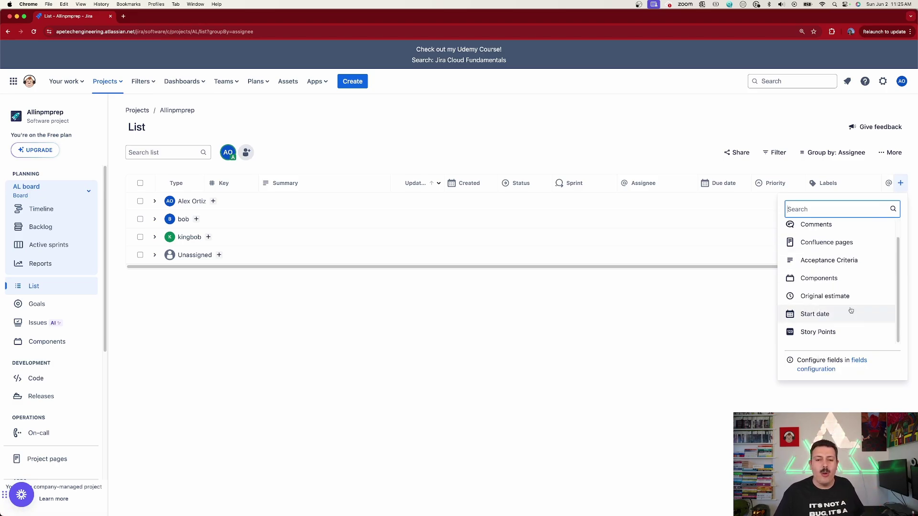
scroll(847, 242, "up", 1)
left_click(834, 241)
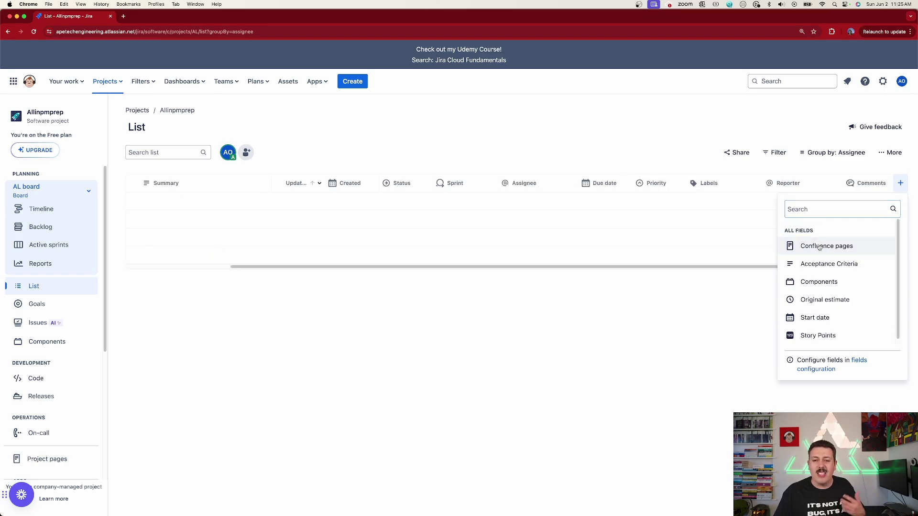
left_click(647, 115)
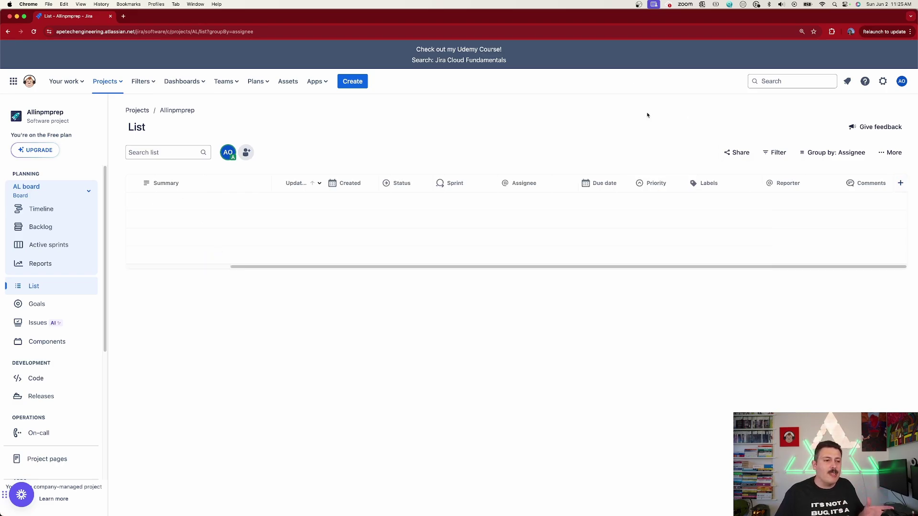
Move the Comments column between Created and Status, and expand the first assignee's group
left_click_drag(868, 184, 376, 172)
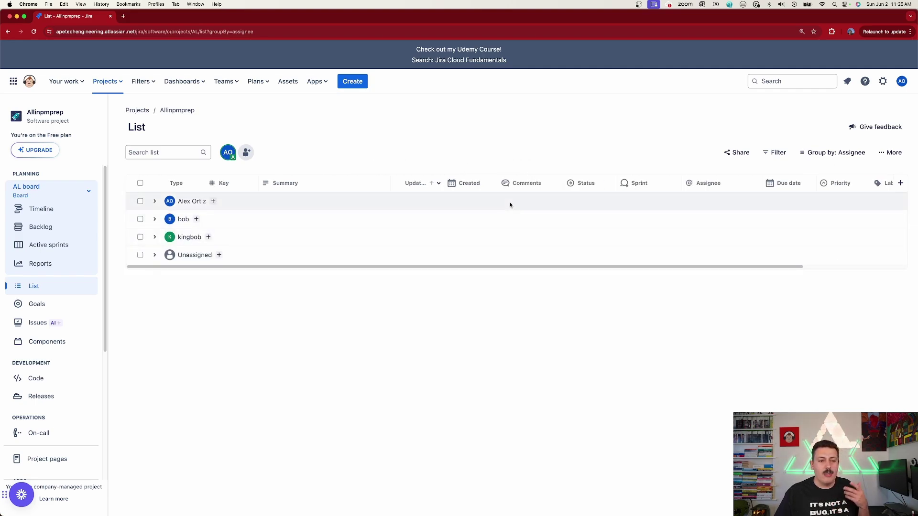
left_click(153, 203)
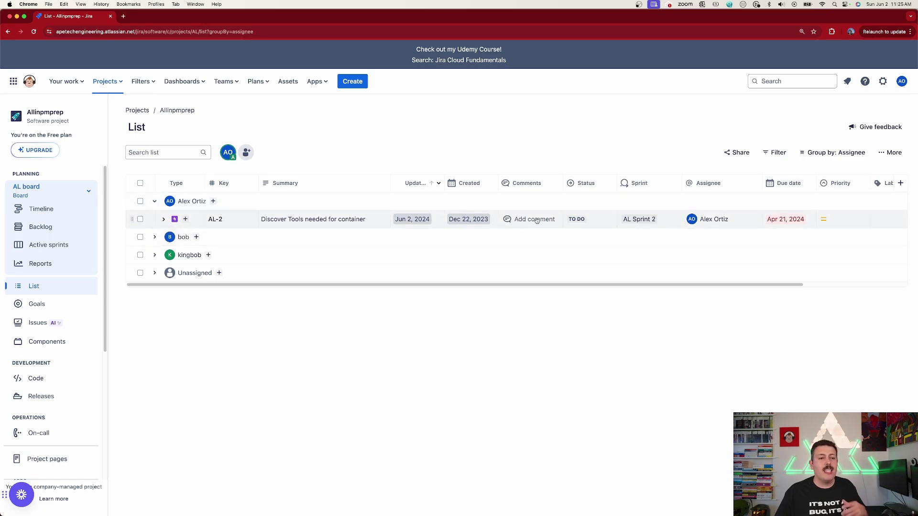